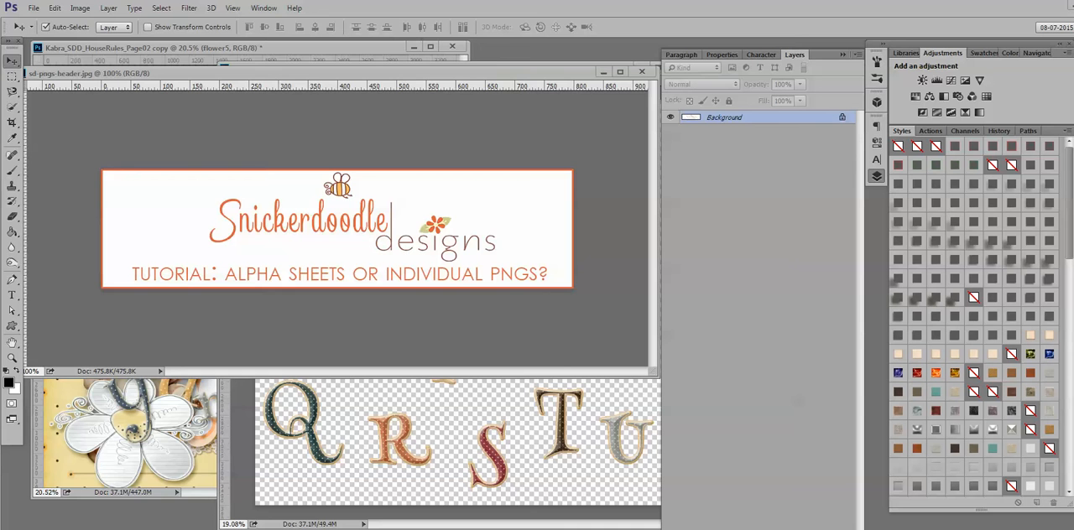
- Close the header image sd-pngs-header.jpg and reposition the window of the uppercase alphabet sheet
left_click(642, 72)
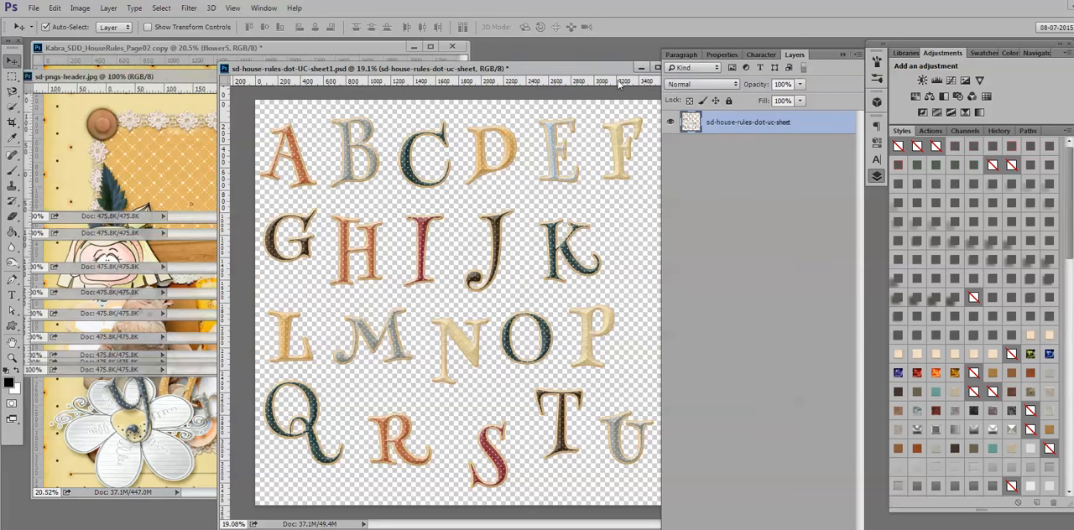
left_click_drag(515, 72, 495, 70)
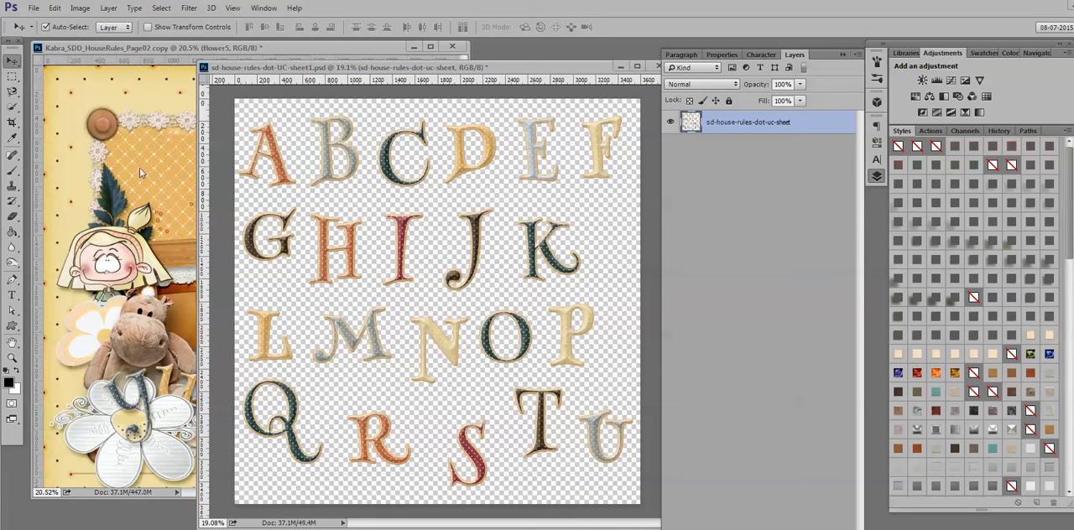
- In the scrapbook page document, hide the three red-labelled letter layers and select the stuffed-animal layer
left_click(173, 54)
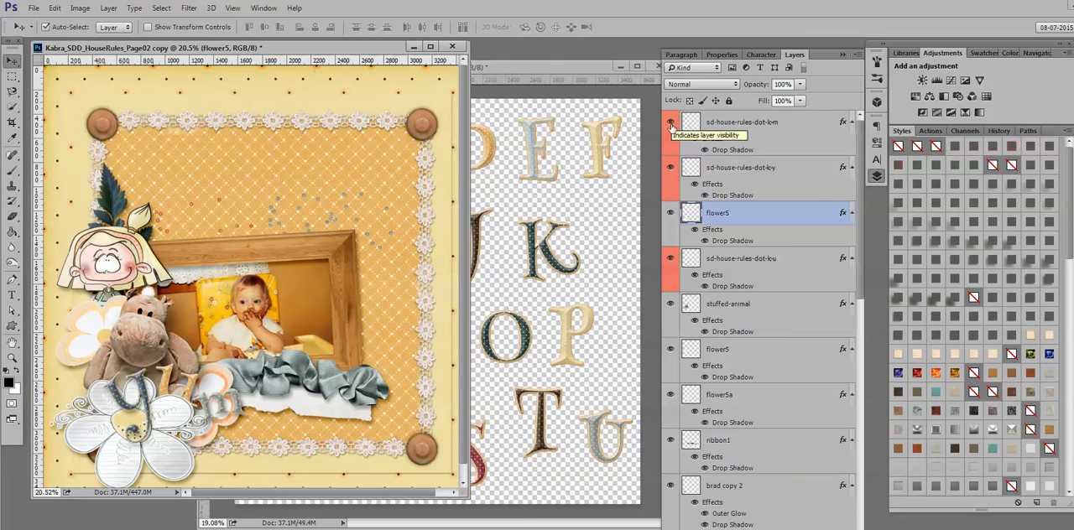
left_click(671, 123)
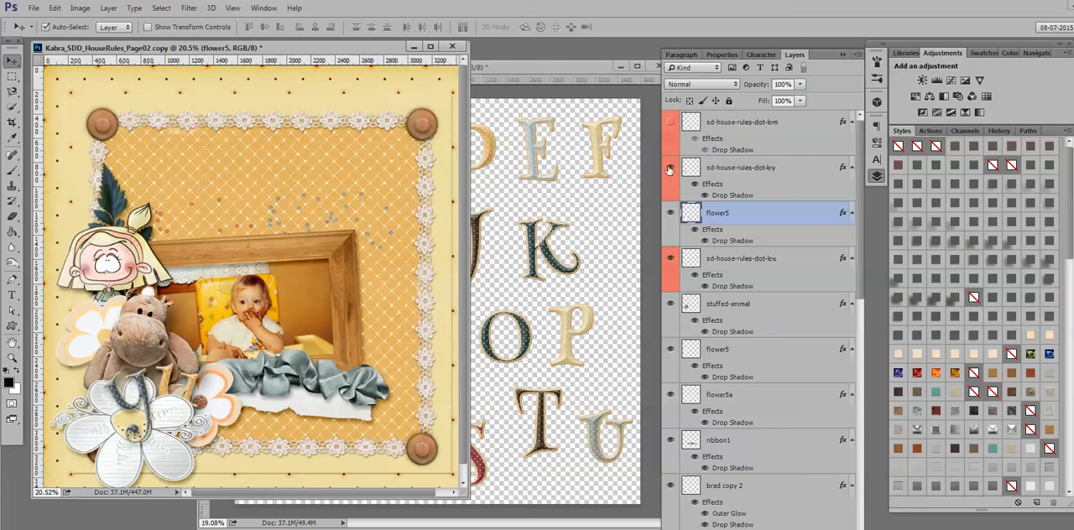
left_click(670, 167)
left_click(671, 258)
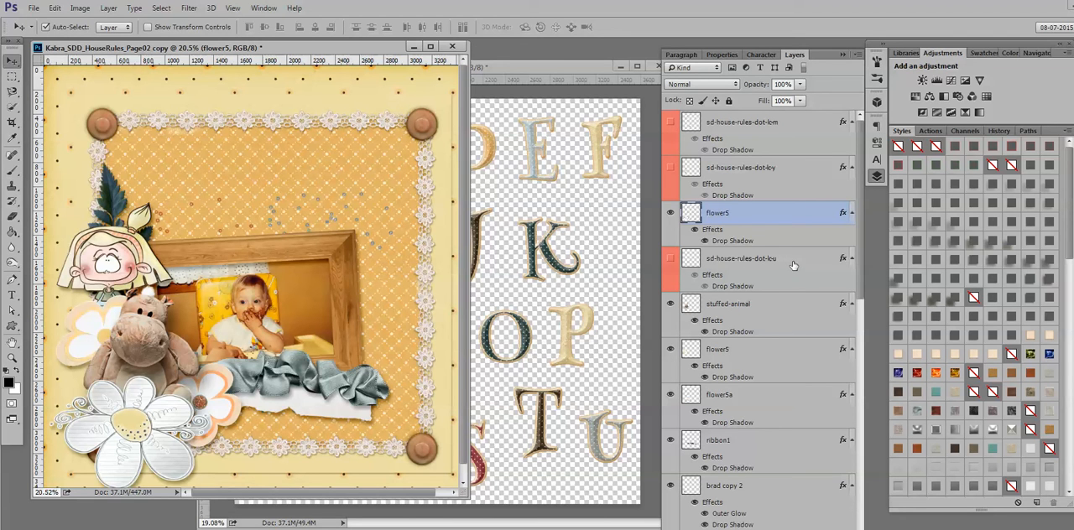
left_click(770, 311)
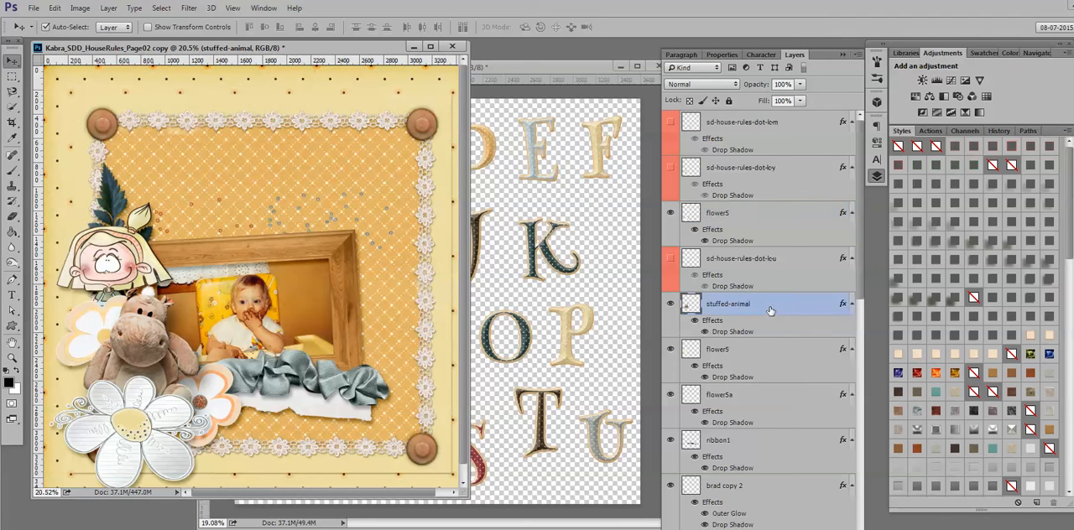
- Try an orange colour label on the stuffed-animal layer and reset it to No Color
right_click(770, 311)
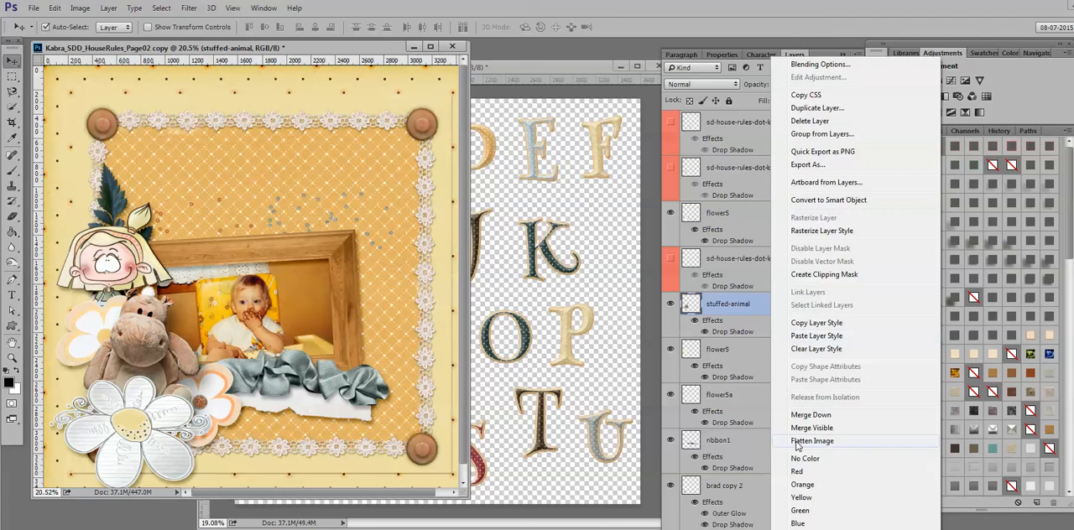
left_click(802, 485)
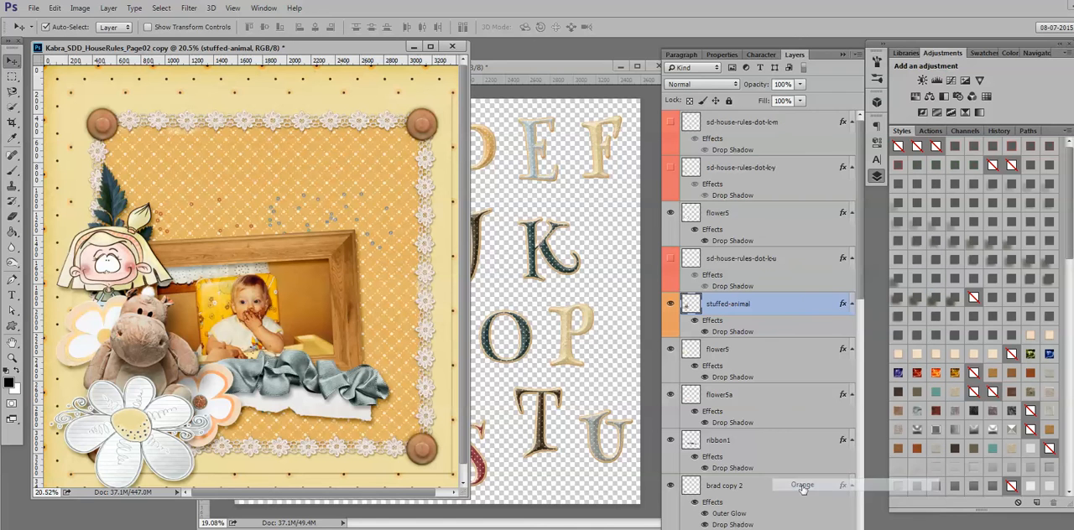
right_click(765, 308)
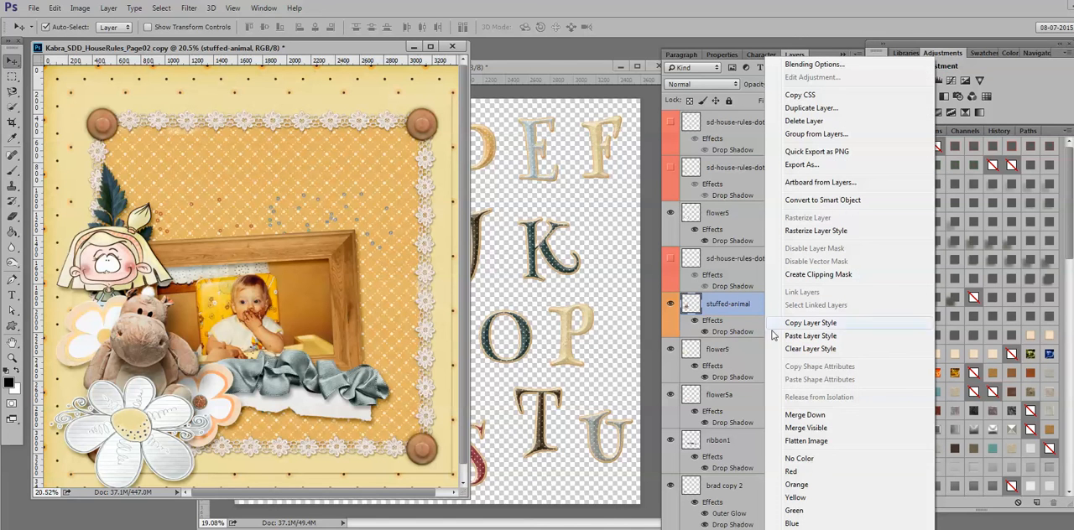
left_click(804, 458)
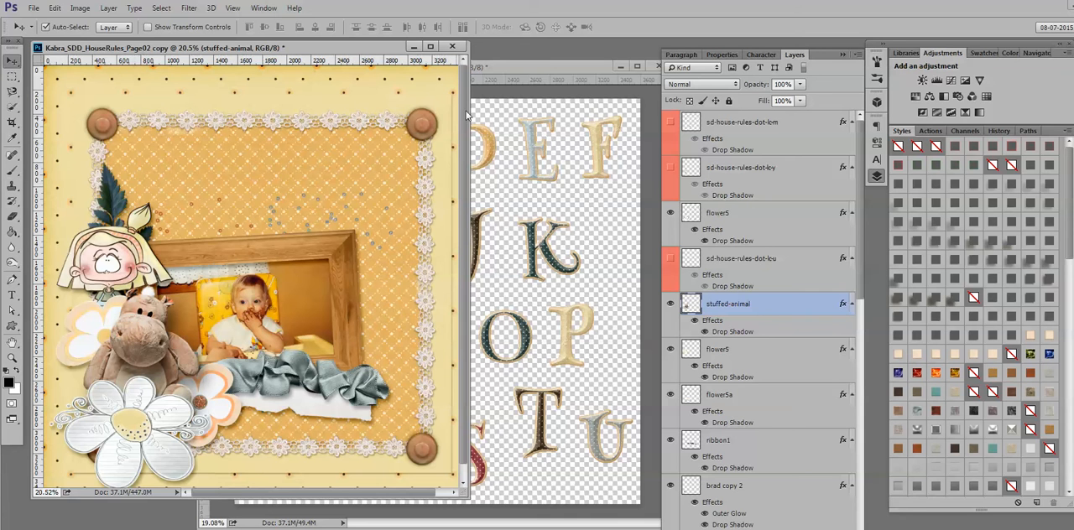
- Bring the uppercase alphabet sheet to the front and reposition its window over the scrapbook page
left_click(514, 81)
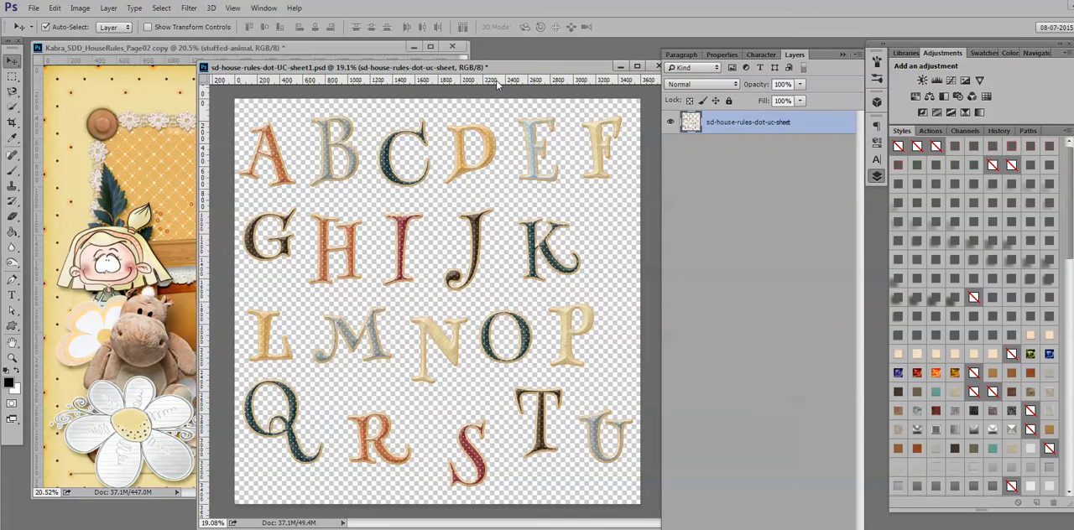
left_click_drag(262, 71, 335, 66)
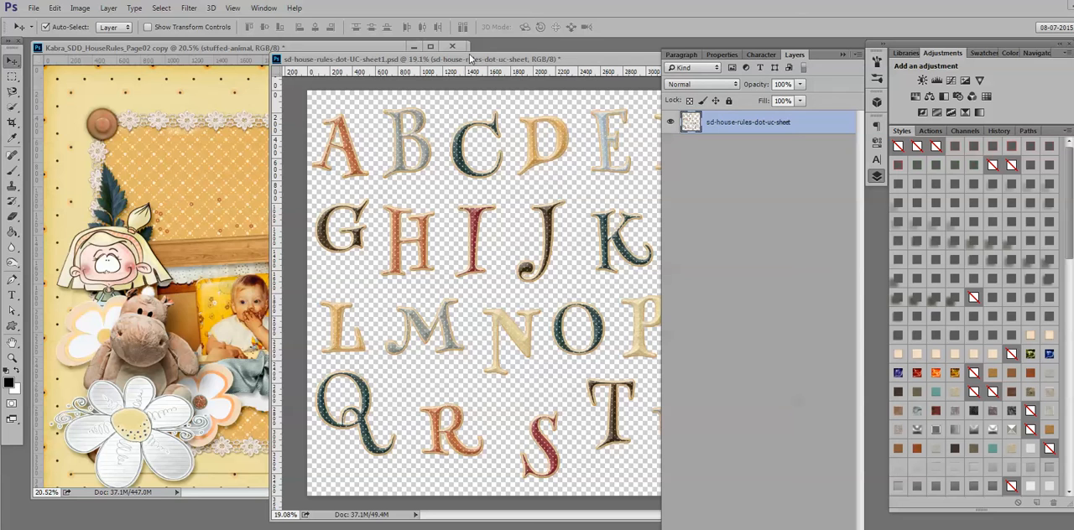
left_click_drag(472, 59, 407, 70)
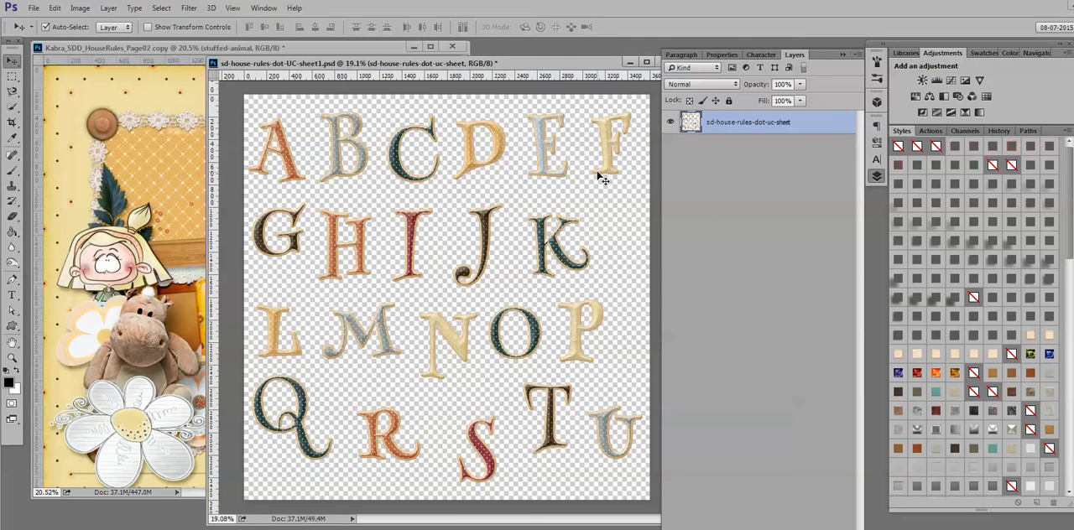
- Try a rectangular marquee around the letter A, inspect its edge up close, and deselect it
left_click(13, 75)
left_click_drag(245, 112, 300, 185)
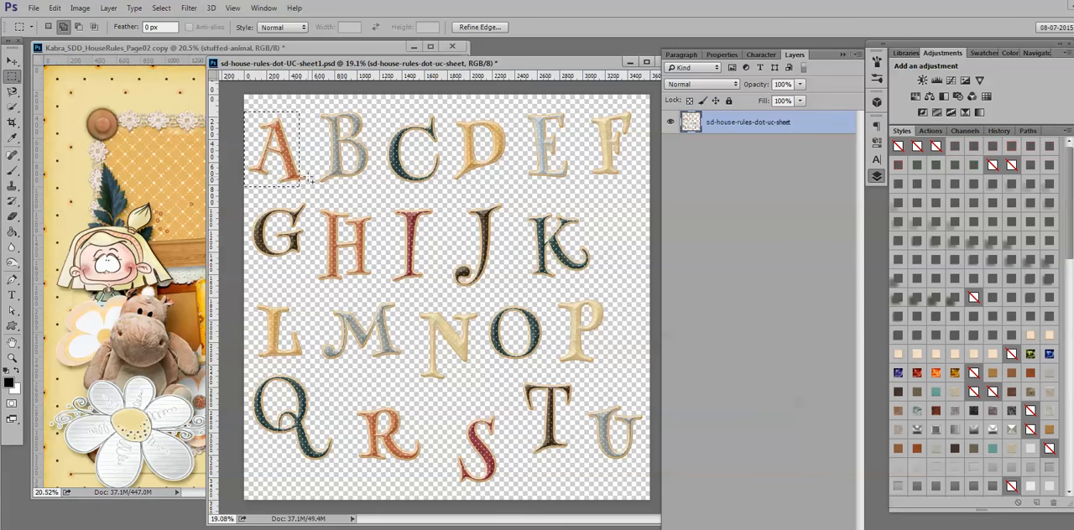
scroll(302, 178, "up", 2)
scroll(298, 170, "up", 3)
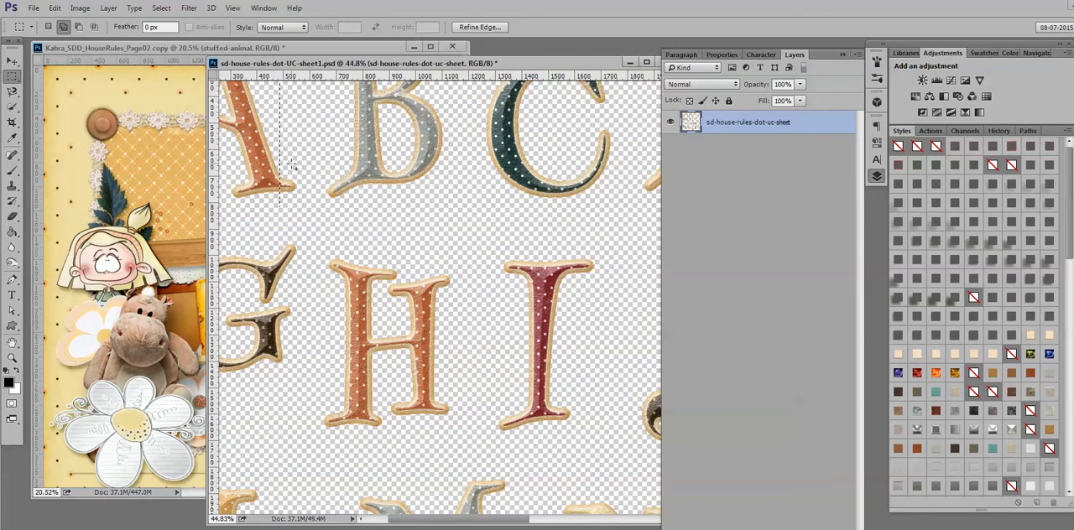
scroll(294, 166, "down", 5)
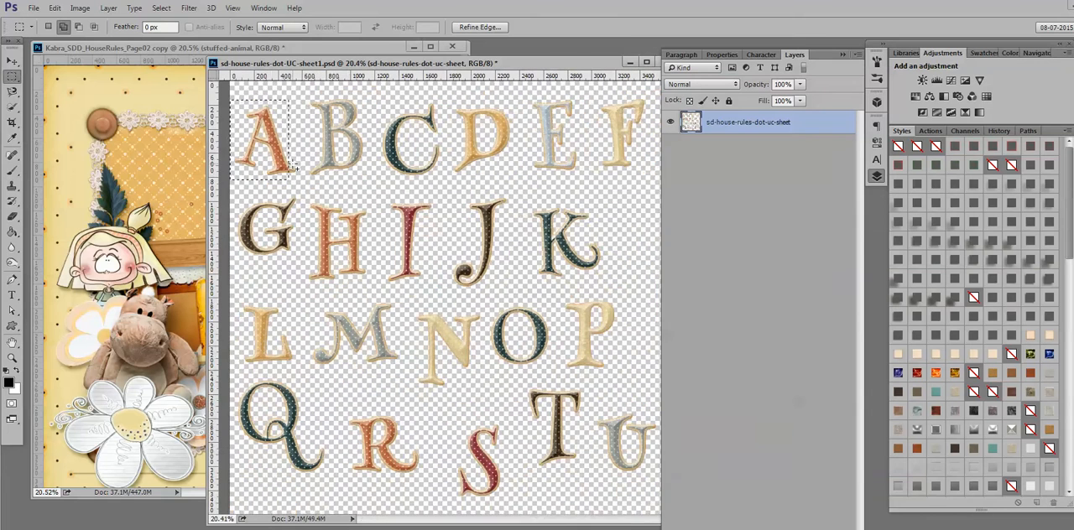
key("ctrl+d")
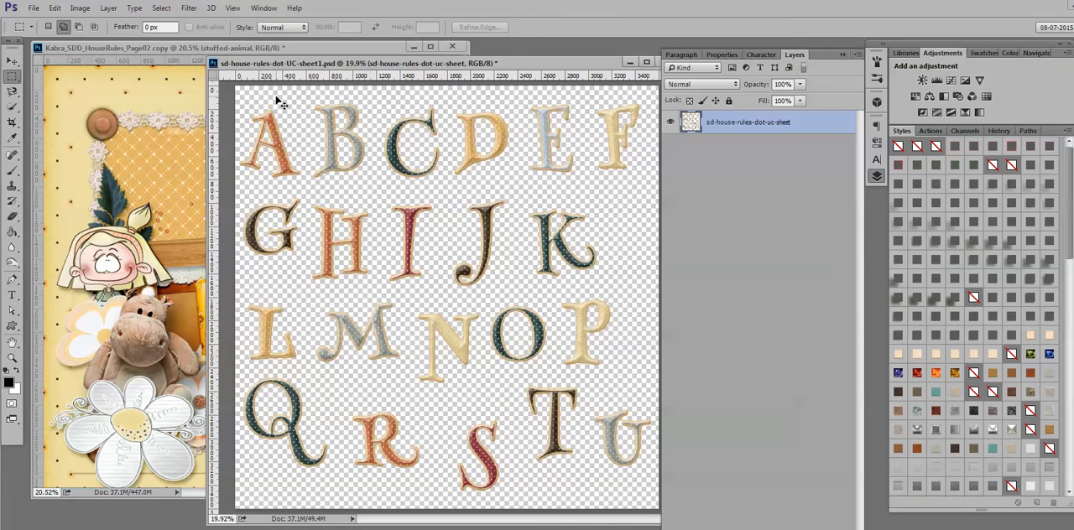
- Apply the red Stroke layer style to the alphabet sheet layer and shift the sheet's window so all letters fit
left_click(1010, 146)
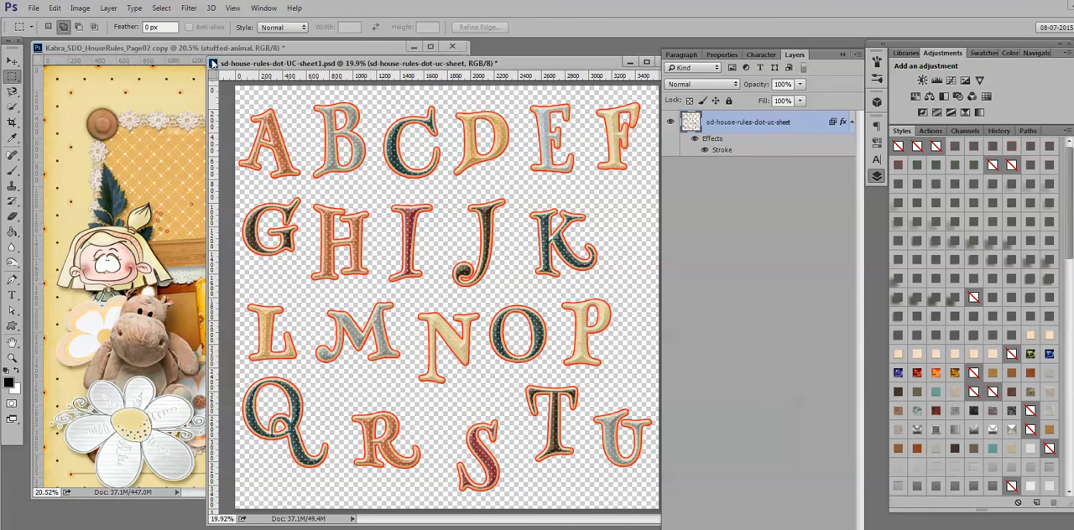
left_click_drag(207, 52, 172, 36)
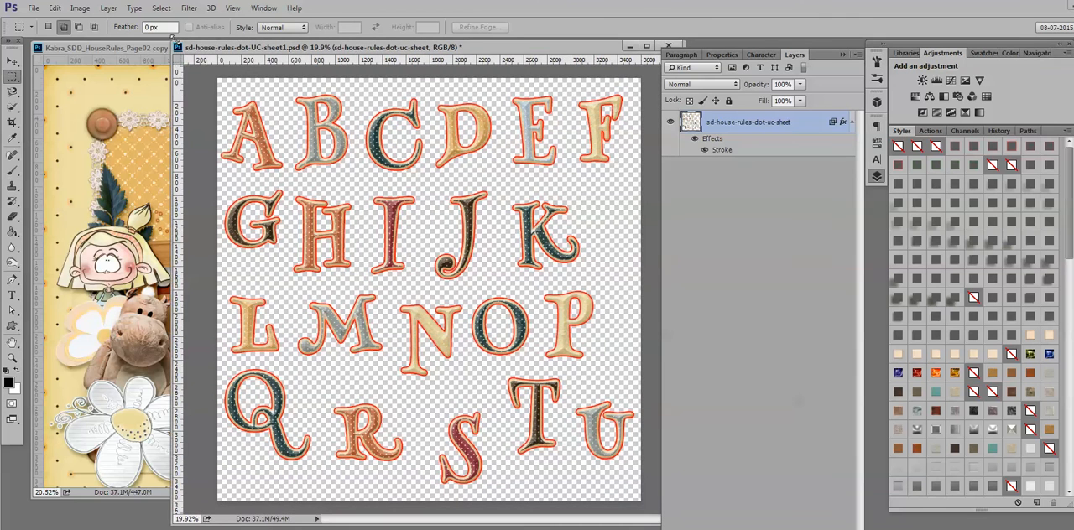
- Look through the marquee and lasso tool variants and choose the Rectangular Marquee Tool
right_click(15, 79)
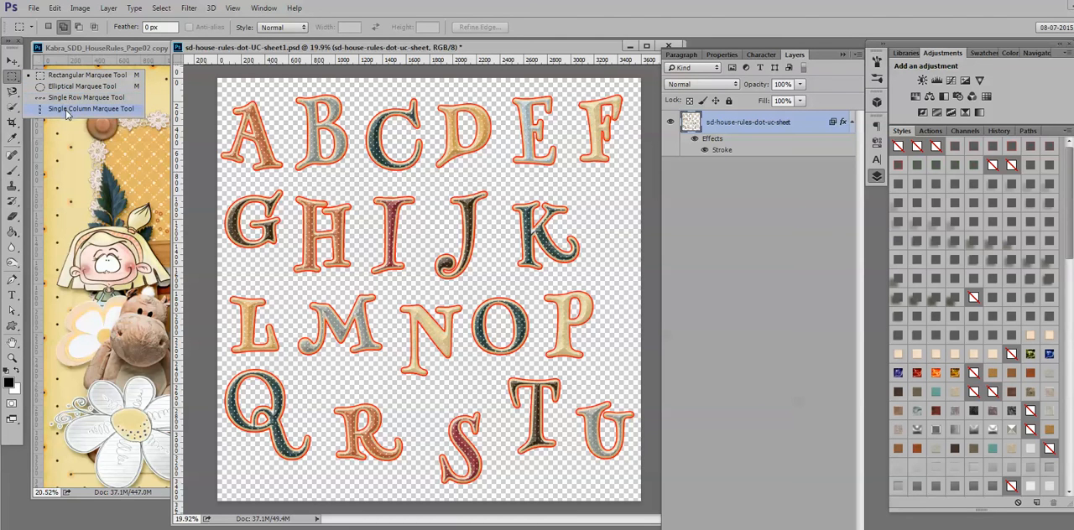
left_click(15, 92)
left_click(20, 99)
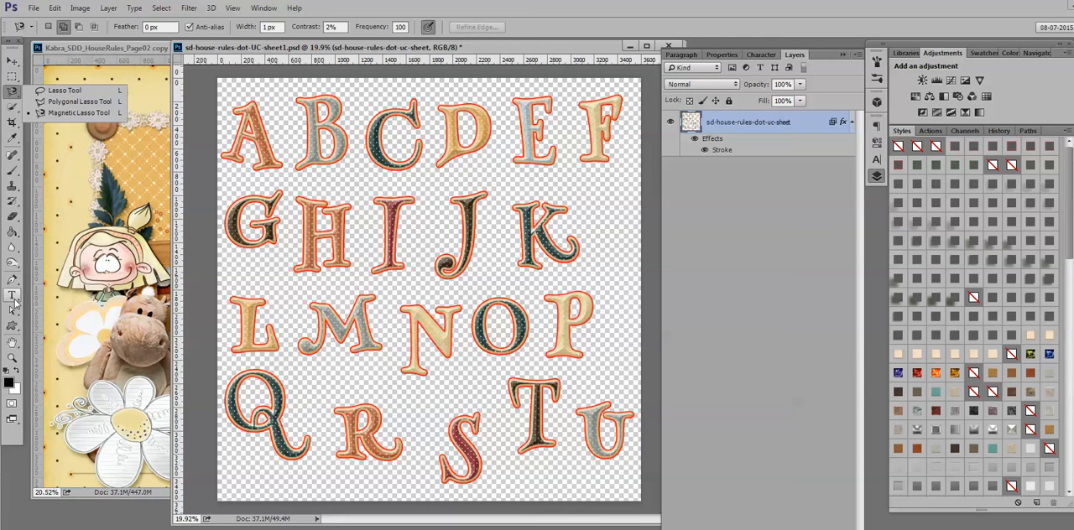
left_click(12, 79)
left_click(12, 78)
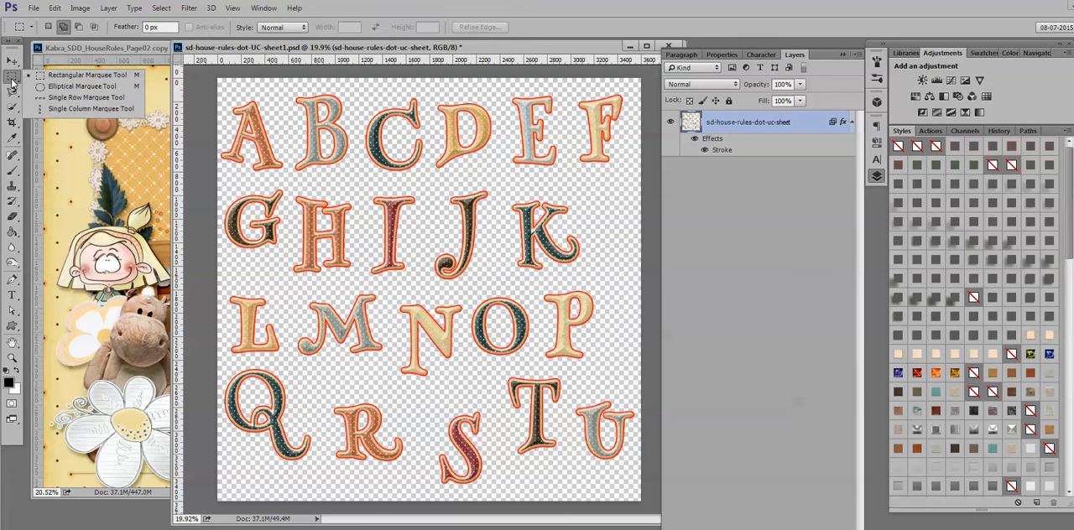
left_click(61, 80)
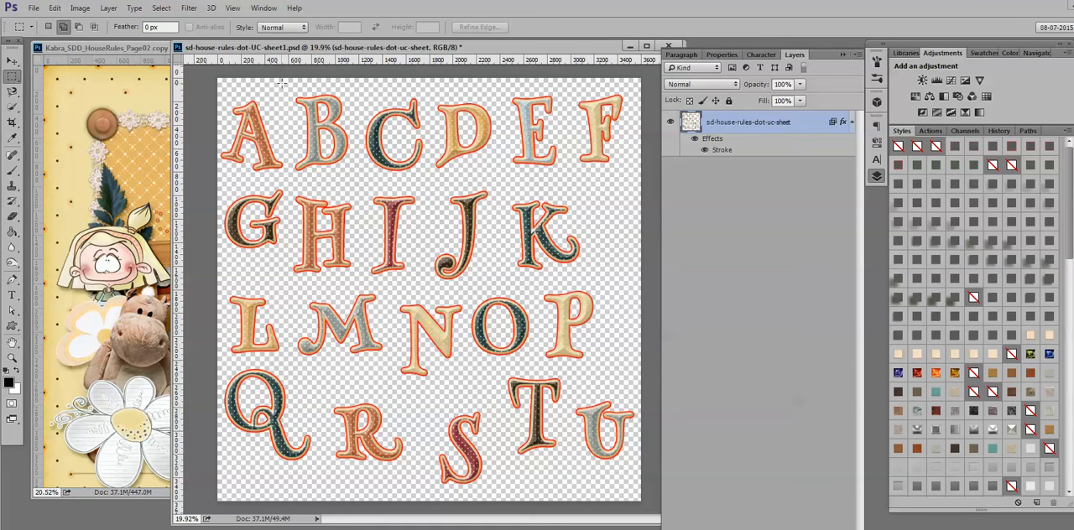
- Turn on Extras to display the grid over the alphabet sheet
left_click(234, 9)
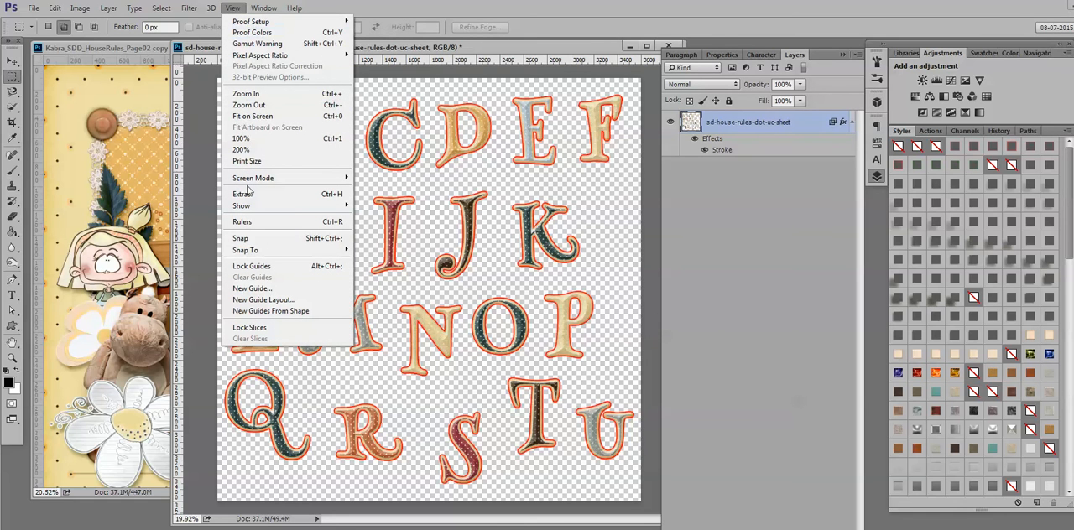
mouse_move(245, 251)
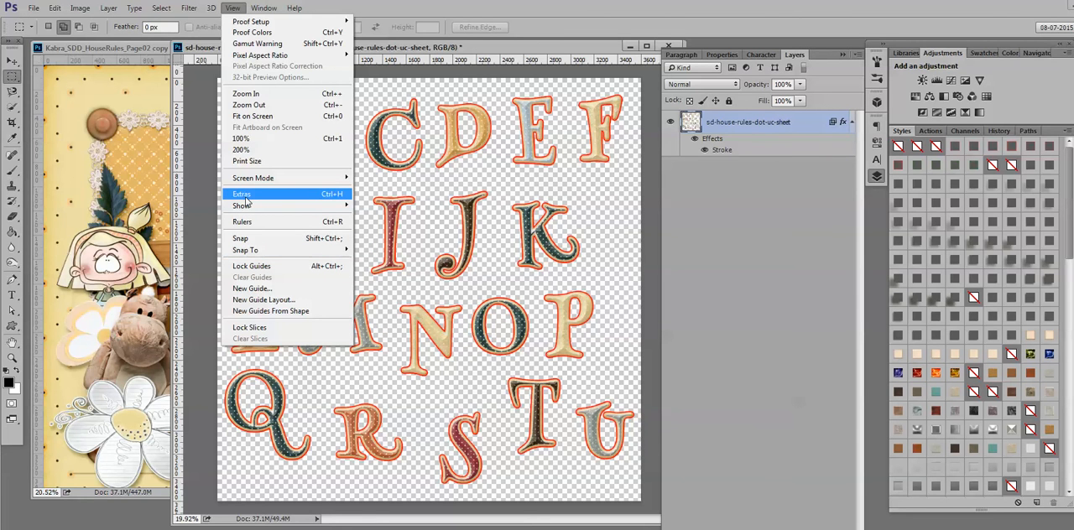
left_click(277, 193)
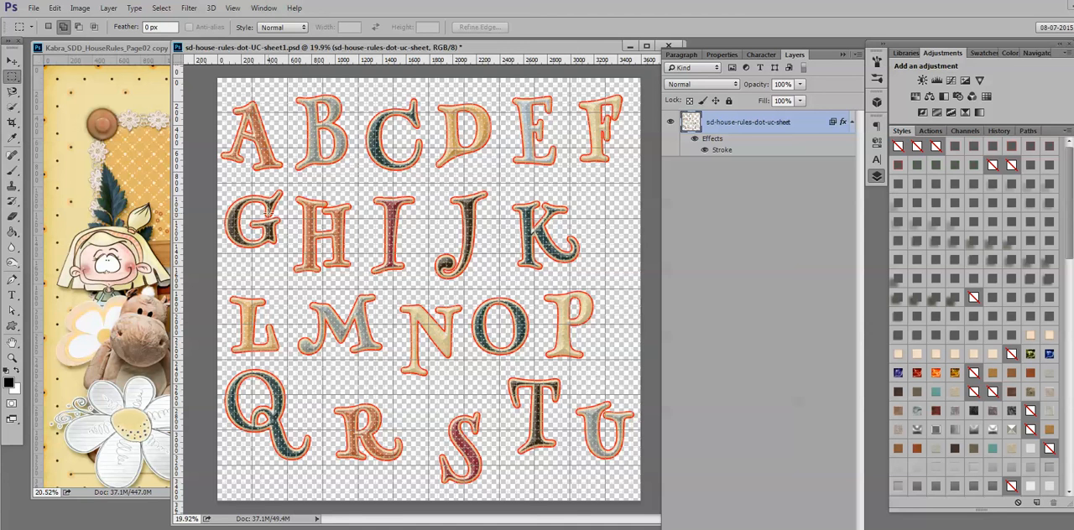
- View the list of Preferences categories to locate the grid settings, and leave it without opening any
left_click(54, 8)
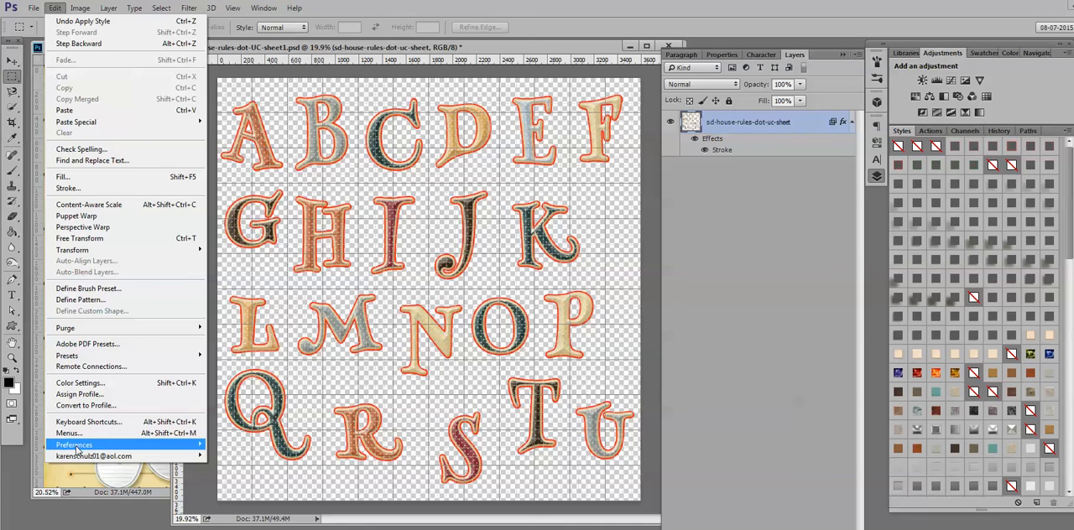
mouse_move(75, 445)
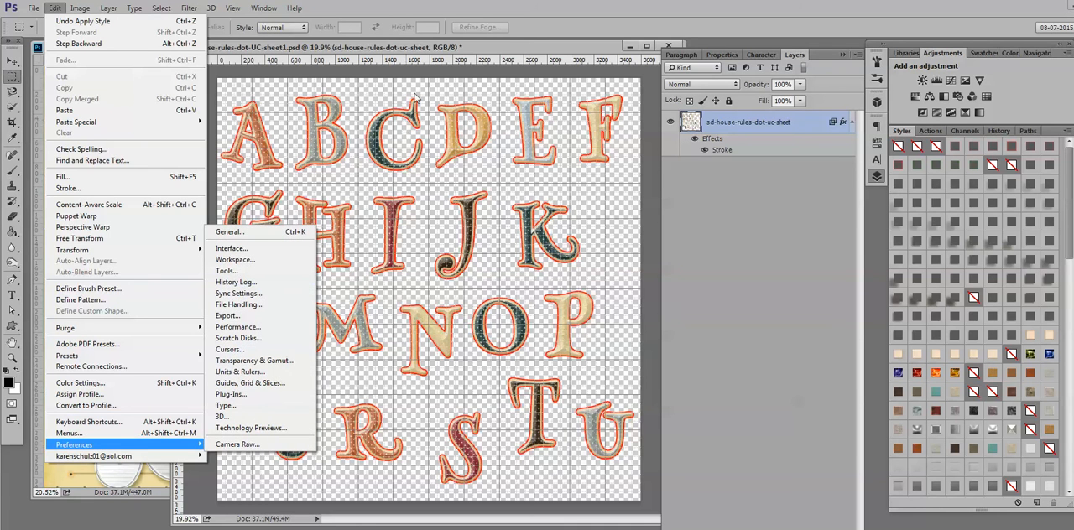
left_click(425, 50)
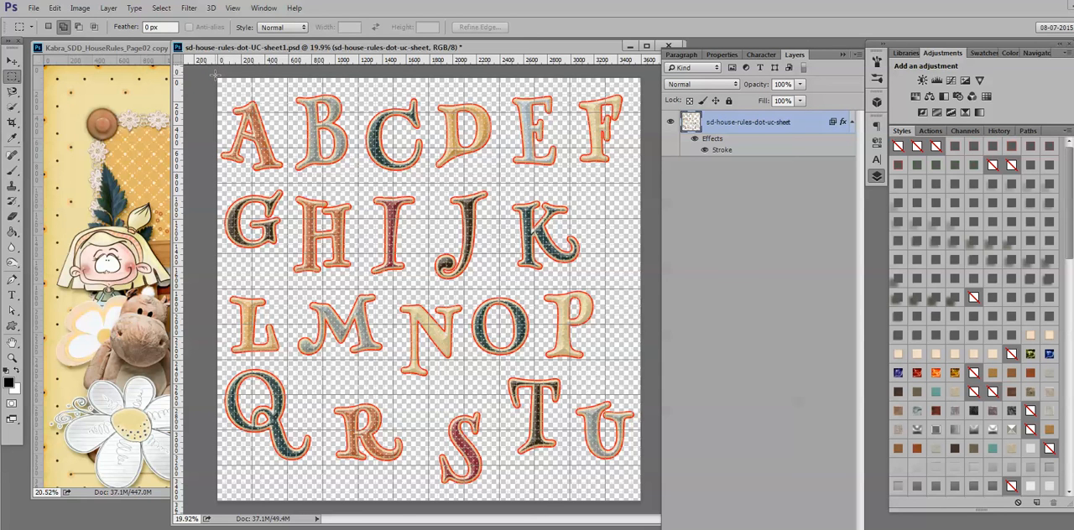
- Select the letter A with a rectangular marquee along the grid lines, copy it onto the scrapbook page with the Move tool, and return to the sheet
left_click_drag(216, 73, 287, 183)
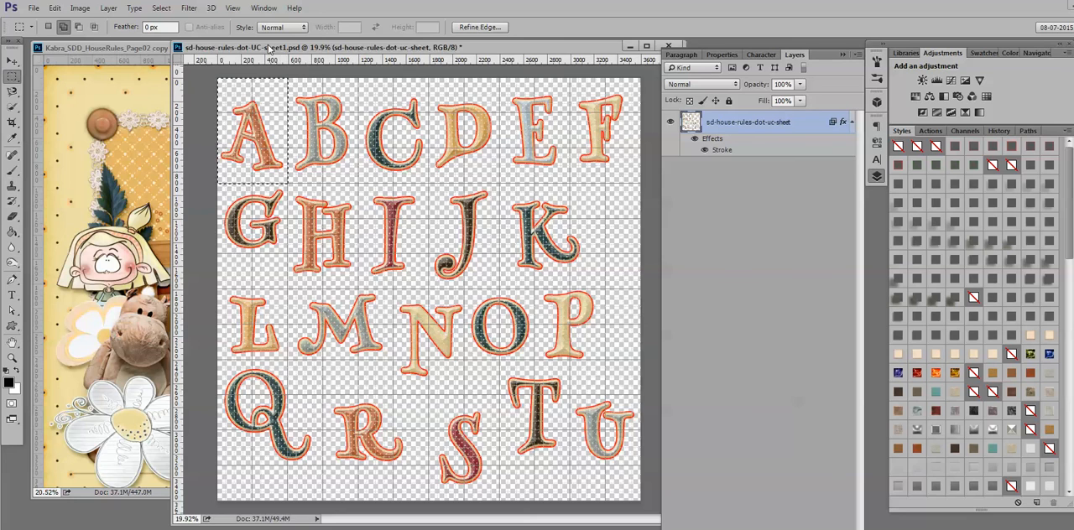
left_click_drag(271, 49, 381, 59)
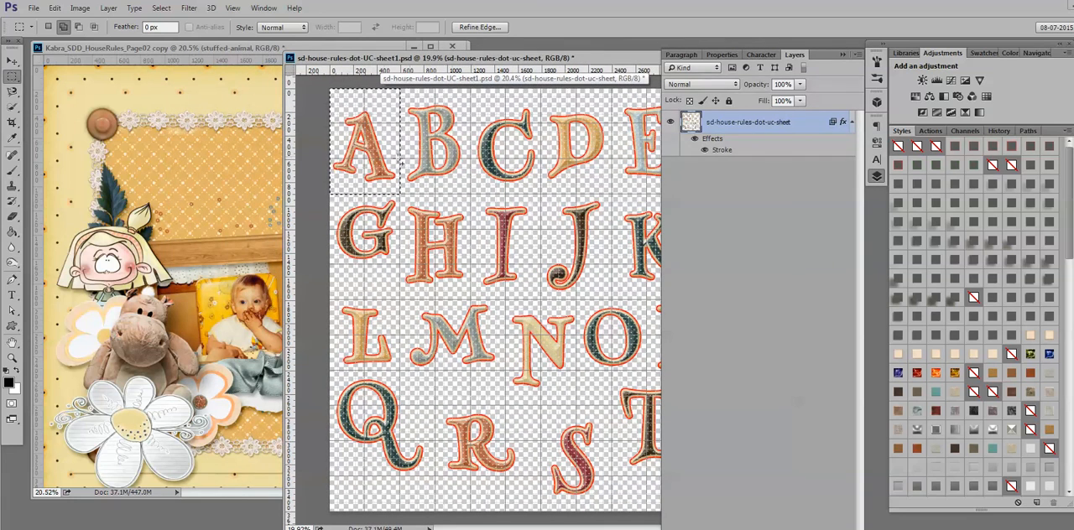
left_click(12, 60)
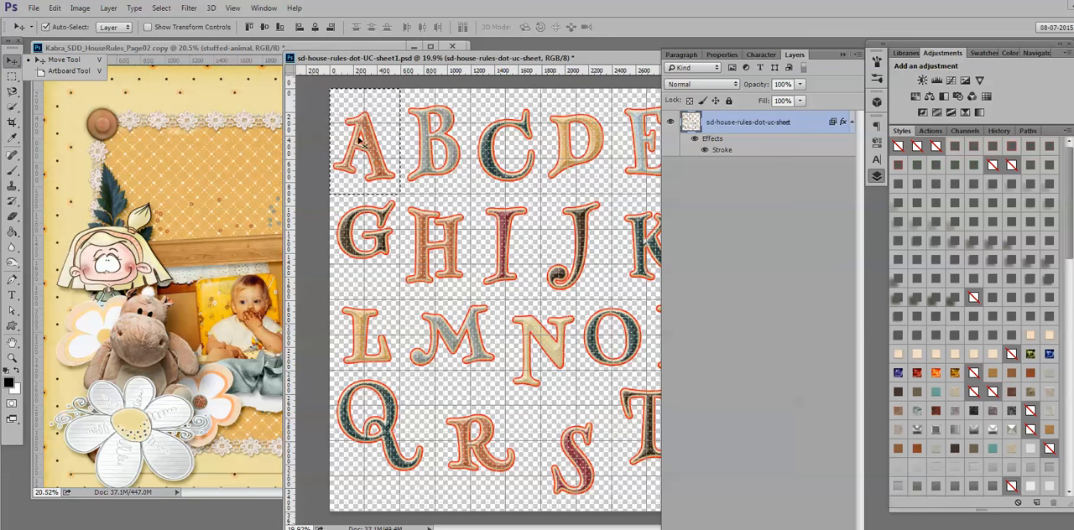
left_click(370, 142)
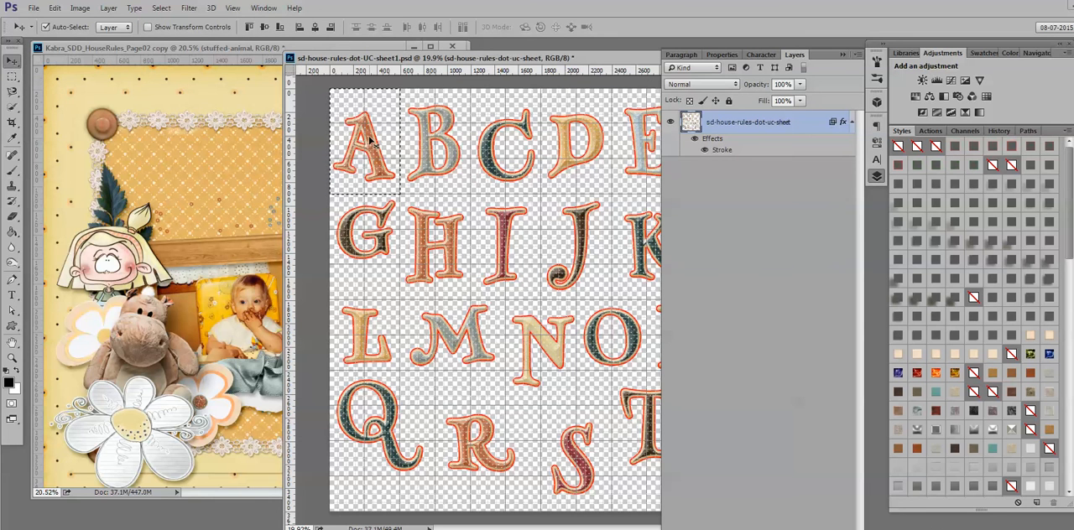
left_click_drag(370, 142, 179, 160)
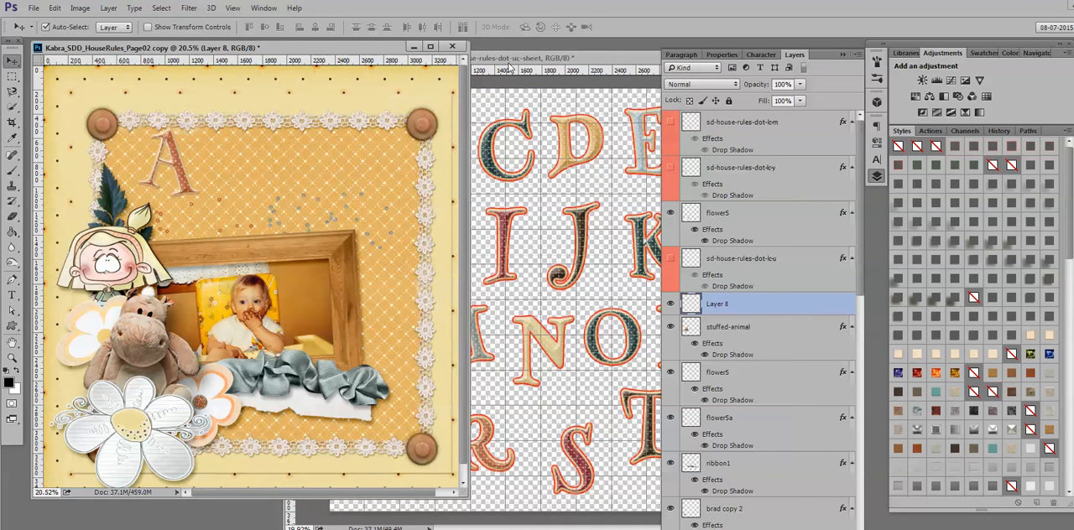
left_click(511, 60)
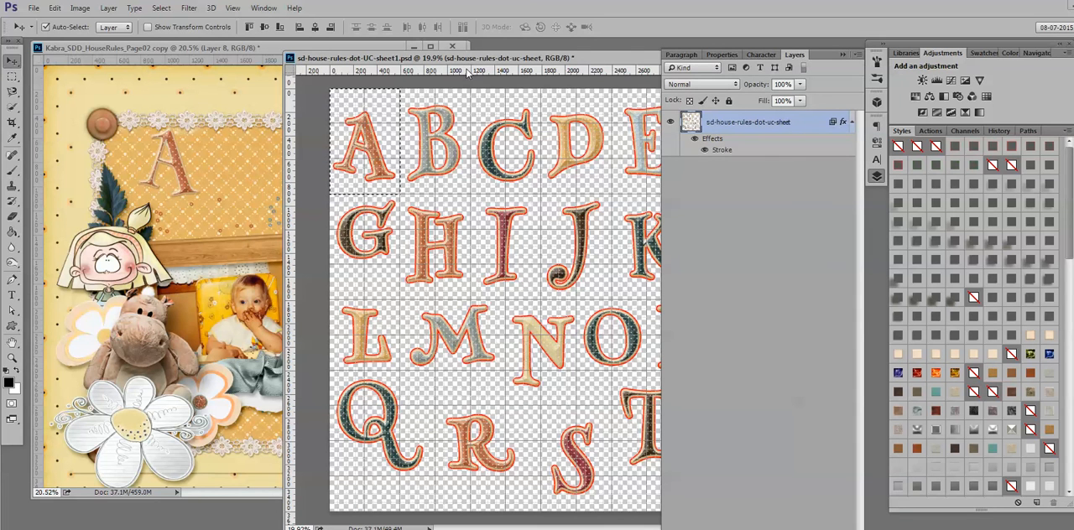
- Clear the selection on the alphabet sheet and shift the placed A slightly left on the scrapbook page
key("ctrl+d")
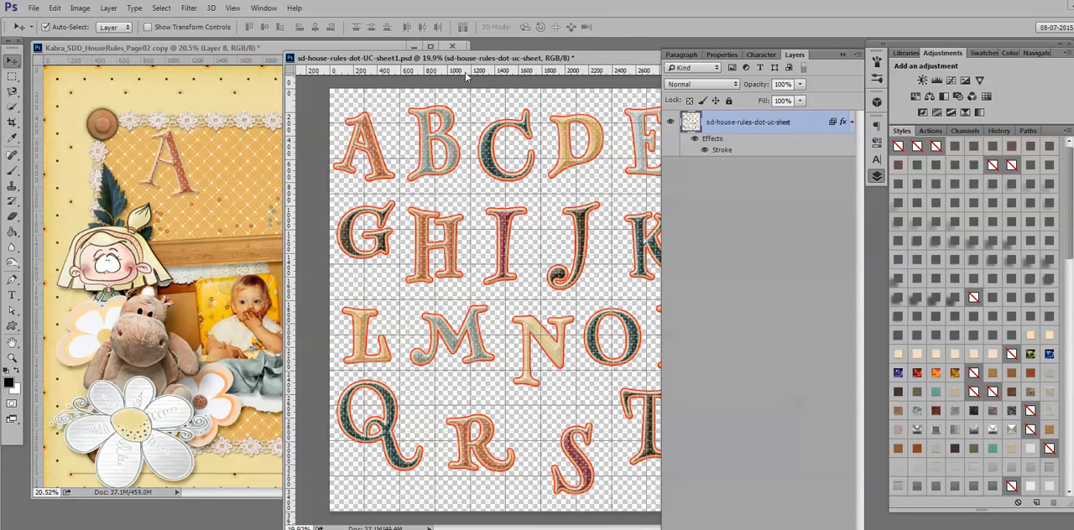
left_click(181, 171)
mouse_move(181, 171)
left_mouse_down()
mouse_move(127, 402)
mouse_move(181, 209)
mouse_move(180, 164)
left_mouse_up()
- Select the letter A on the alphabet sheet with a rectangular marquee along the grid lines and copy it to the clipboard
left_click(513, 61)
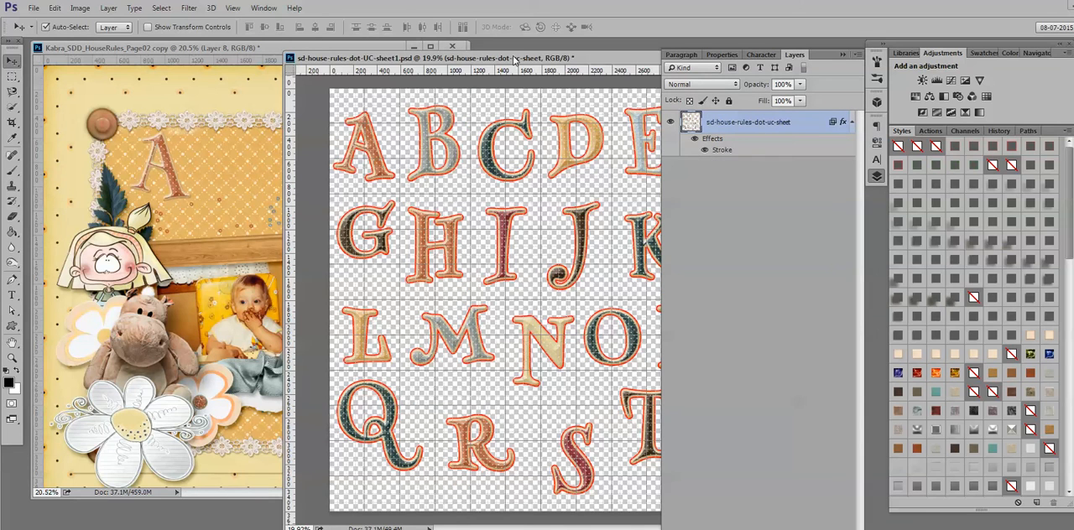
left_click_drag(513, 61, 444, 57)
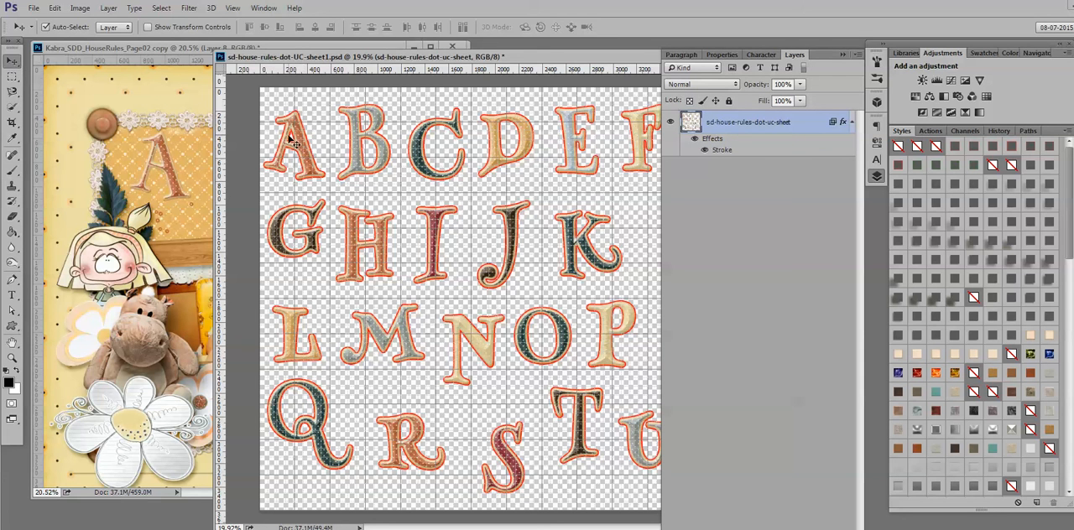
left_click(13, 76)
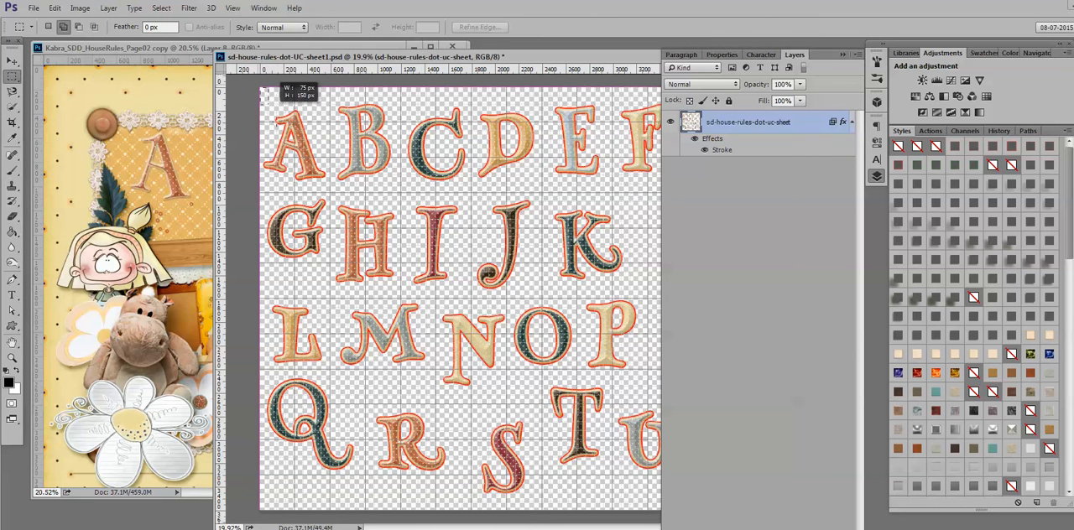
left_click_drag(257, 84, 328, 193)
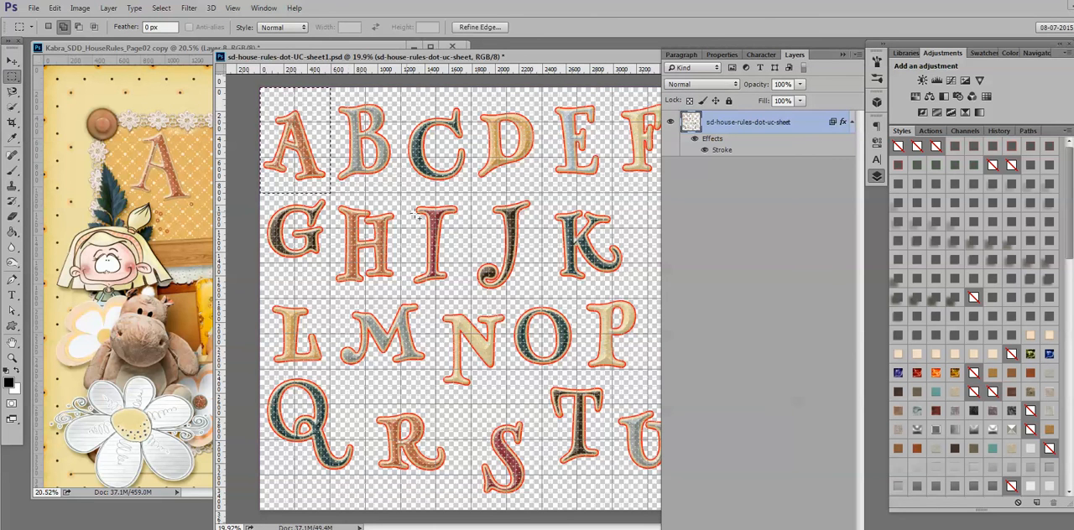
key("v")
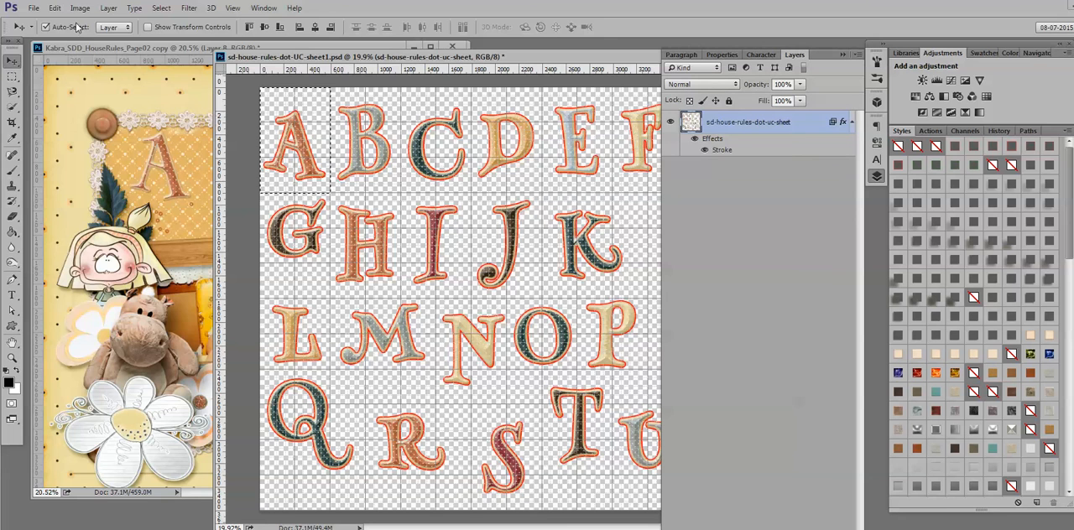
left_click(54, 9)
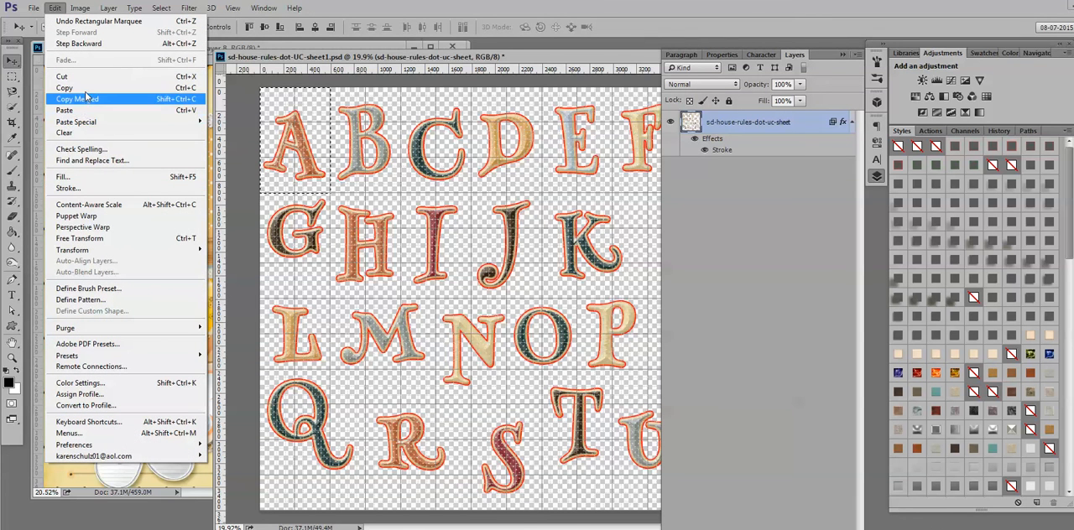
left_click(305, 146)
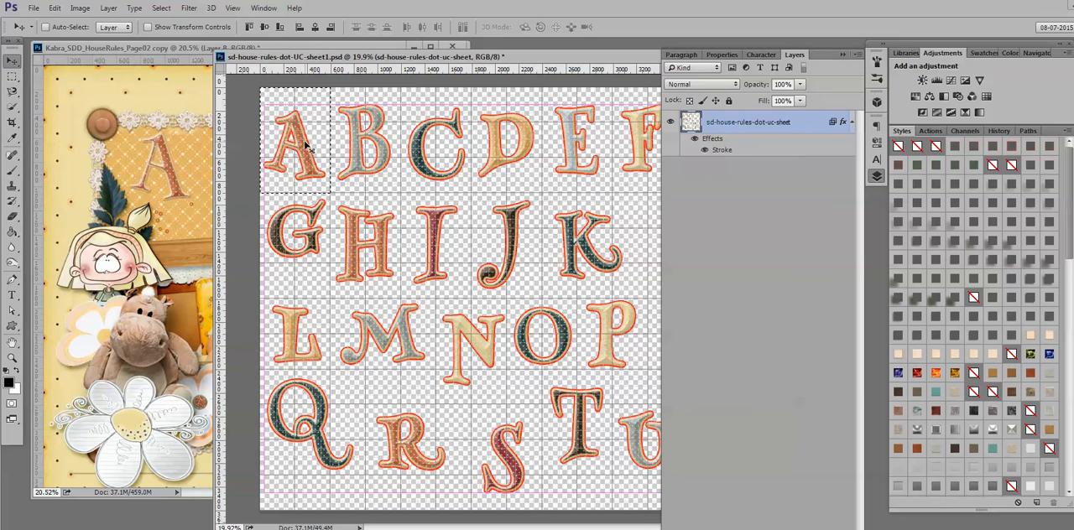
- Paste the copied A onto the scrapbook page as the topmost layer and place it to the right of the first A
left_click(175, 113)
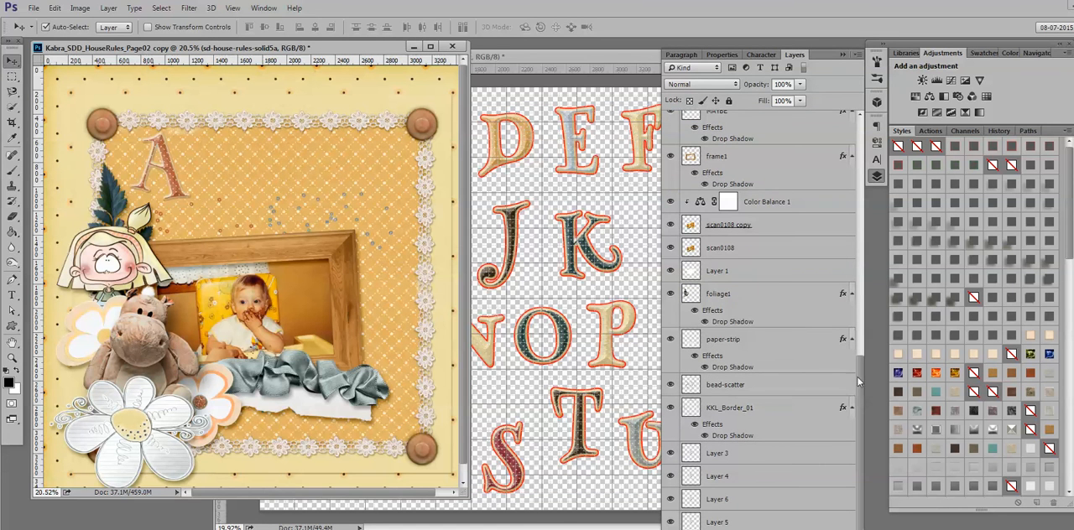
left_click_drag(859, 380, 885, 116)
left_click(778, 135)
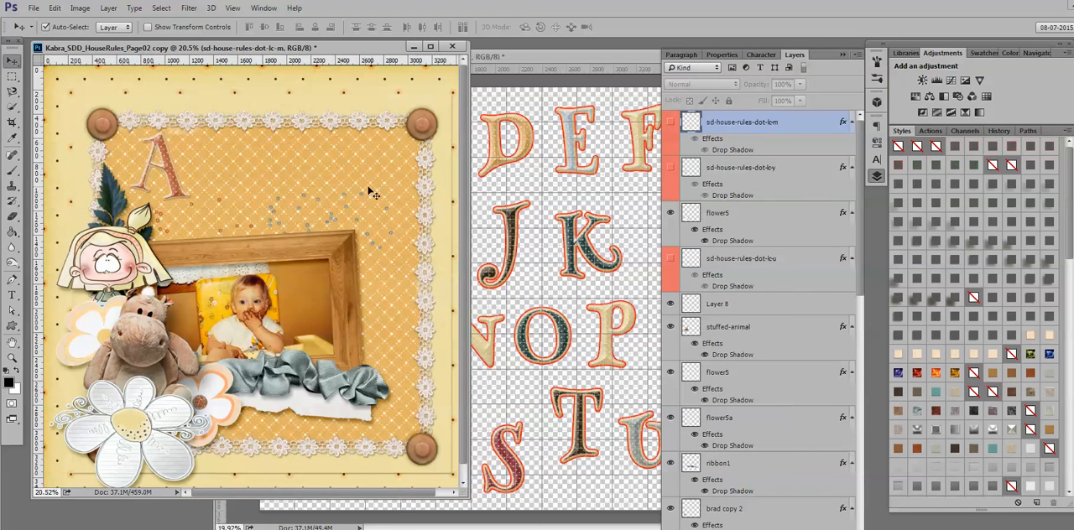
left_click(237, 178)
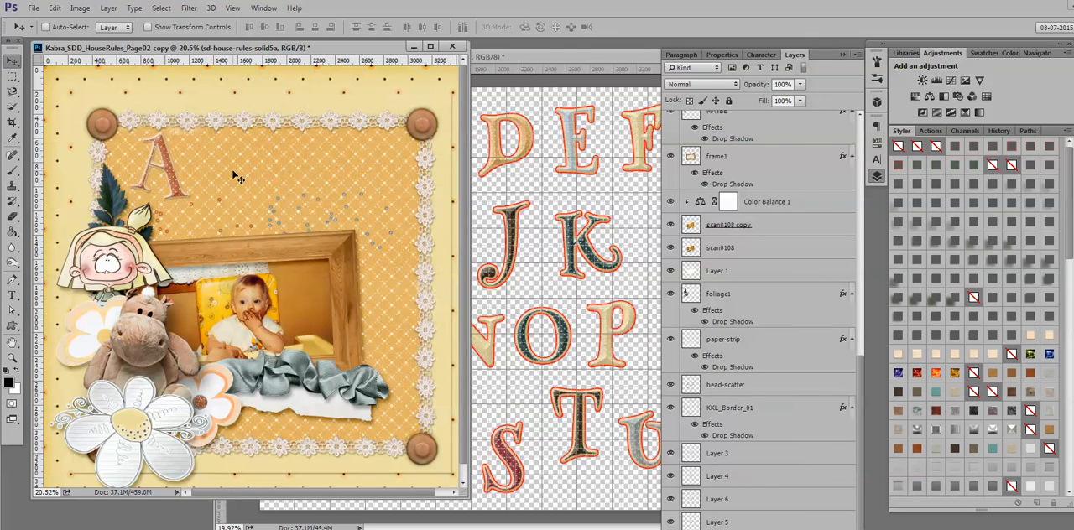
key("ctrl+v")
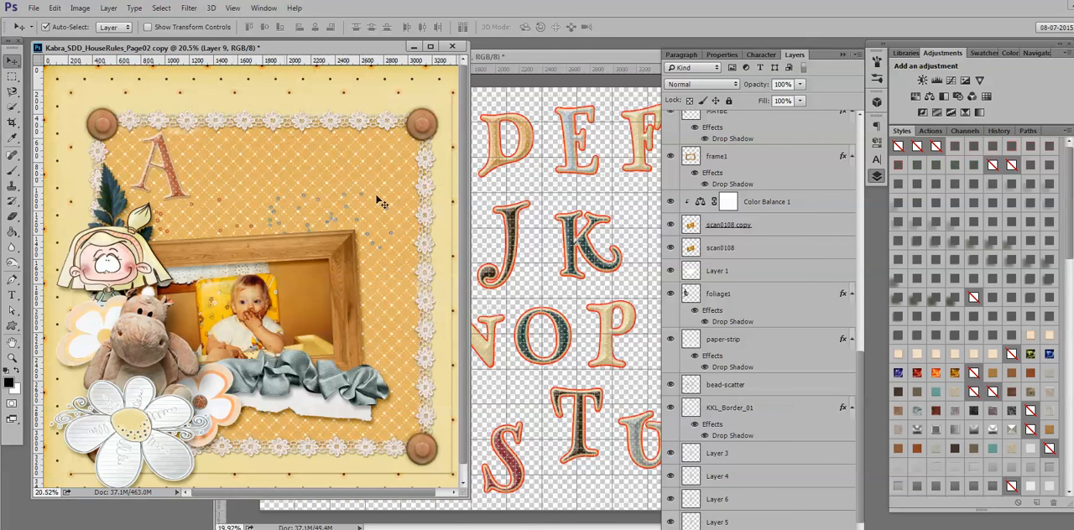
left_click_drag(768, 527, 751, 122)
left_click_drag(268, 297, 252, 186)
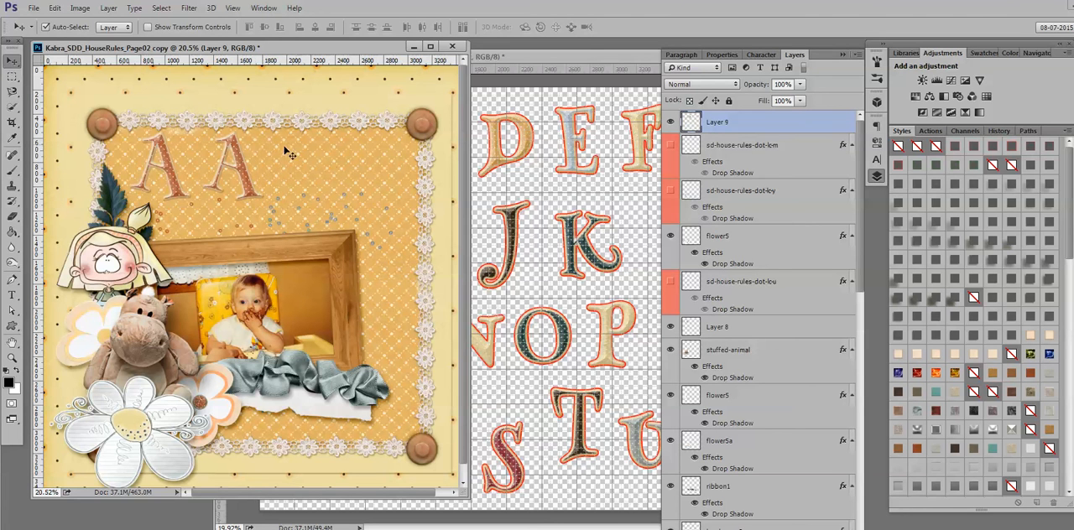
- Hide both A layers and show the three lowercase letter layers on the scrapbook page, and deselect the A on the alphabet sheet
left_click(670, 123)
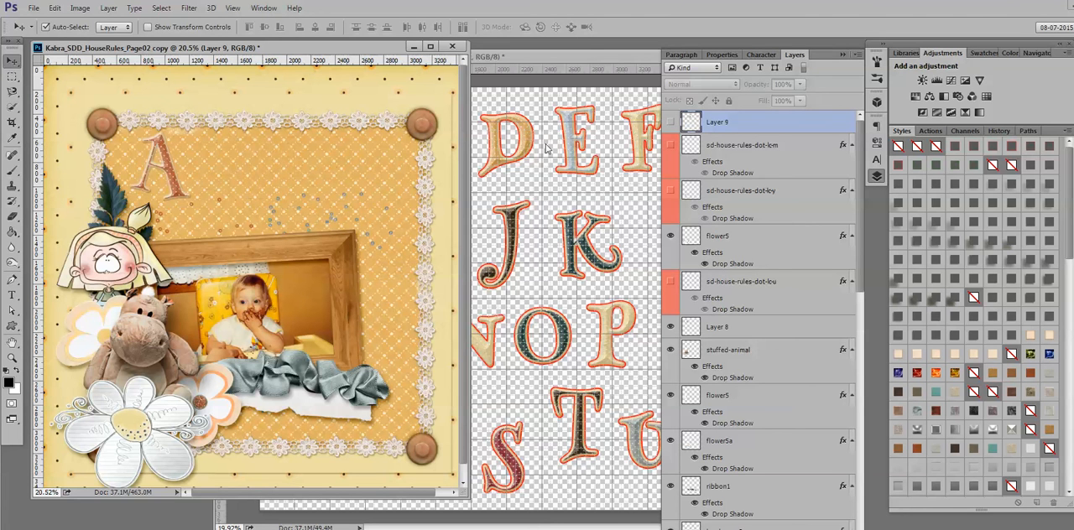
left_click(173, 174)
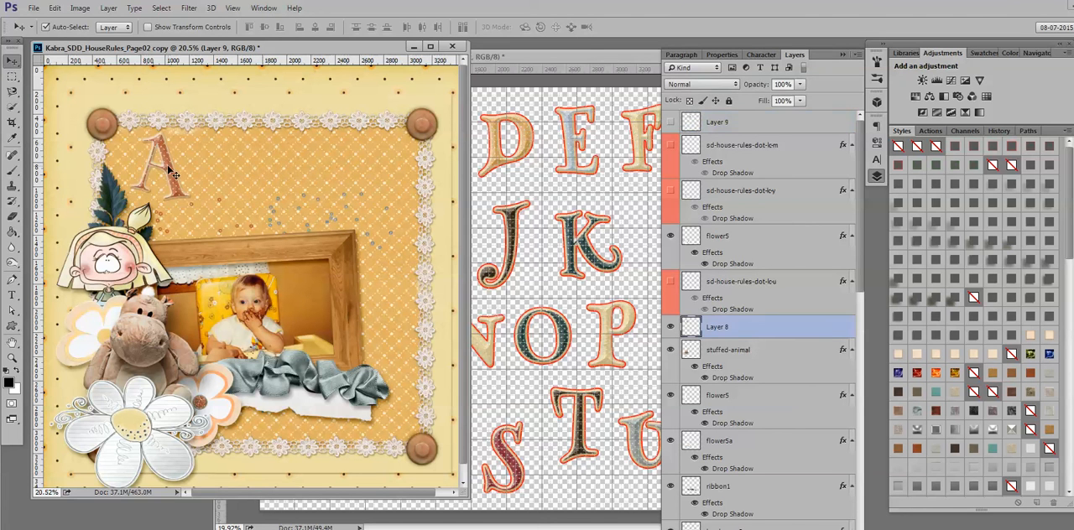
left_click(670, 326)
left_click_drag(670, 286, 670, 146)
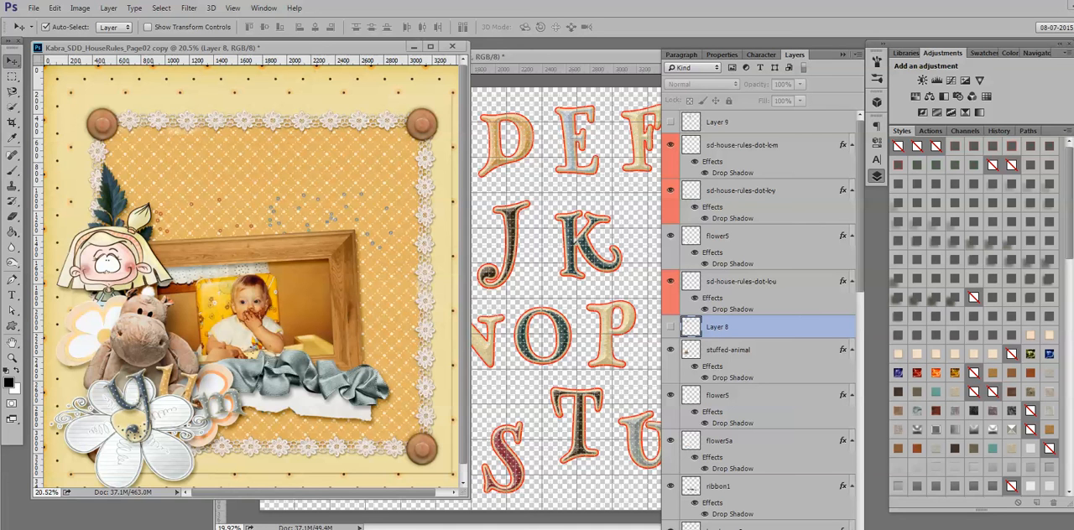
left_click(553, 57)
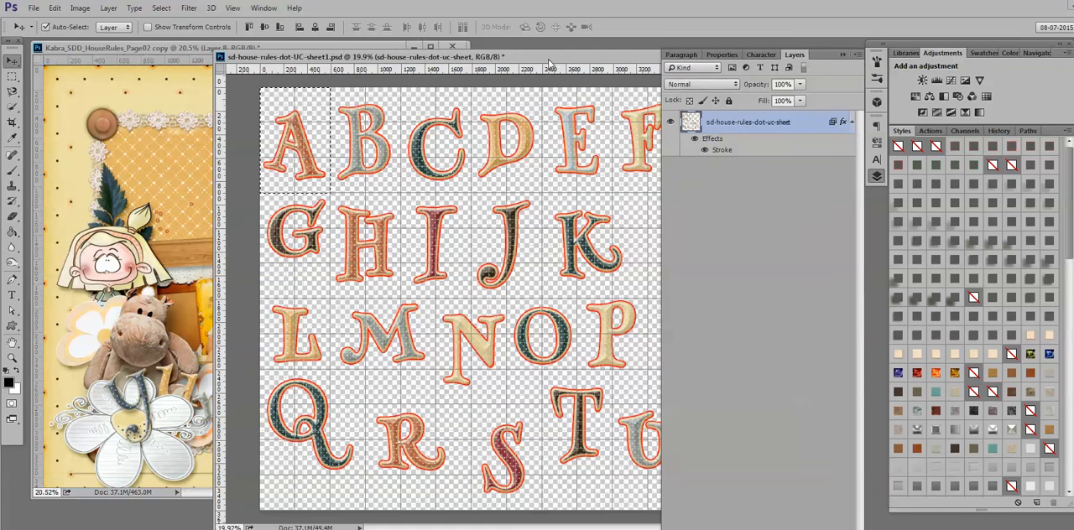
key("ctrl+d")
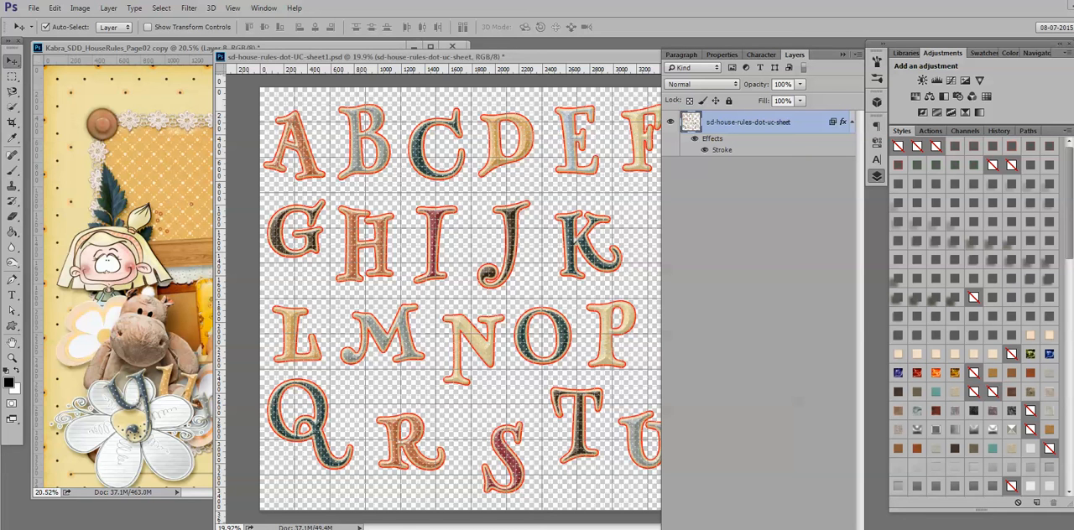
- Switch to the Word document and compare the file sizes given for the alpha sheet and the individual PNGs
left_click_drag(0, 155, 521, 26)
scroll(515, 240, "down", 2)
scroll(515, 240, "up", 3)
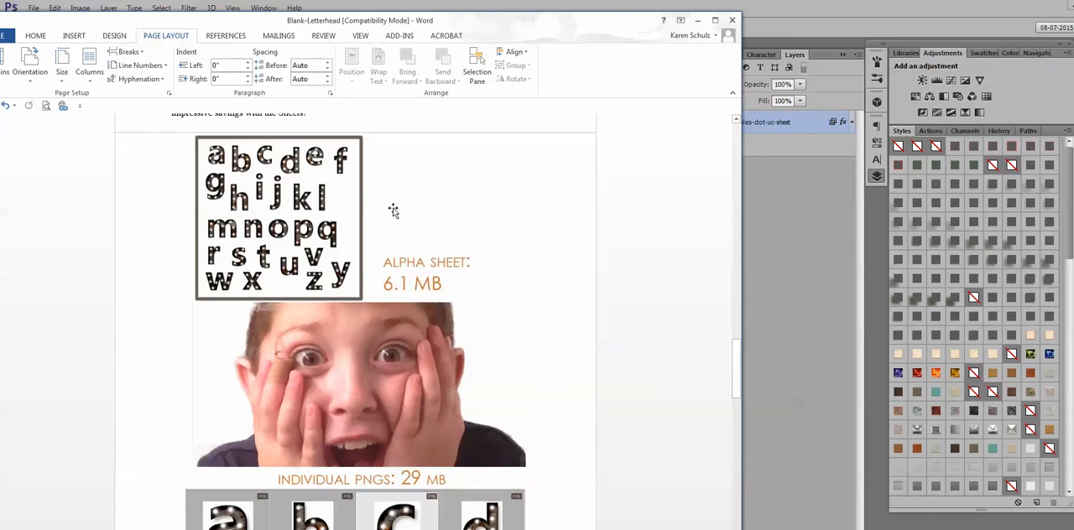
scroll(518, 281, "down", 1)
scroll(519, 281, "down", 2)
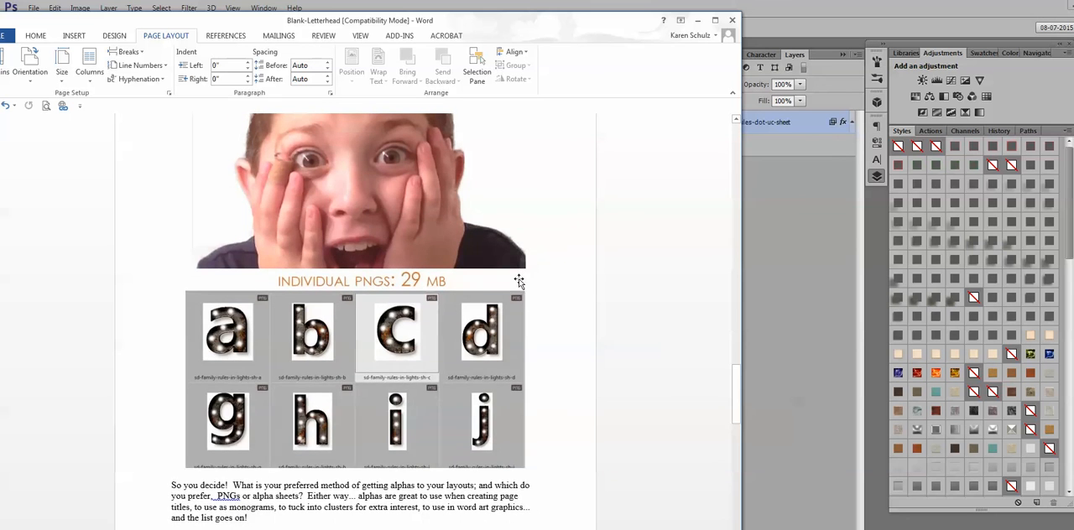
scroll(518, 281, "up", 1)
scroll(519, 281, "up", 2)
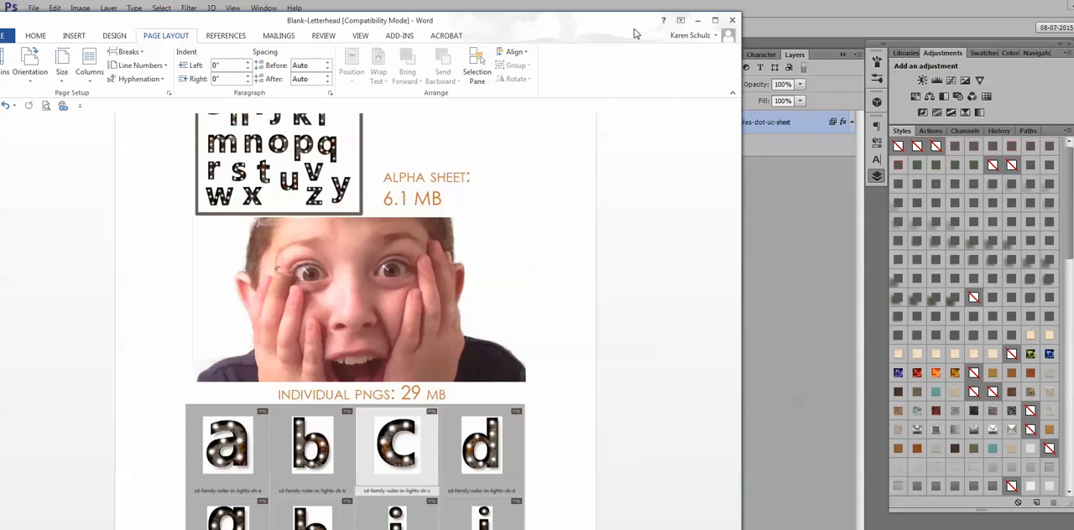
left_click(697, 20)
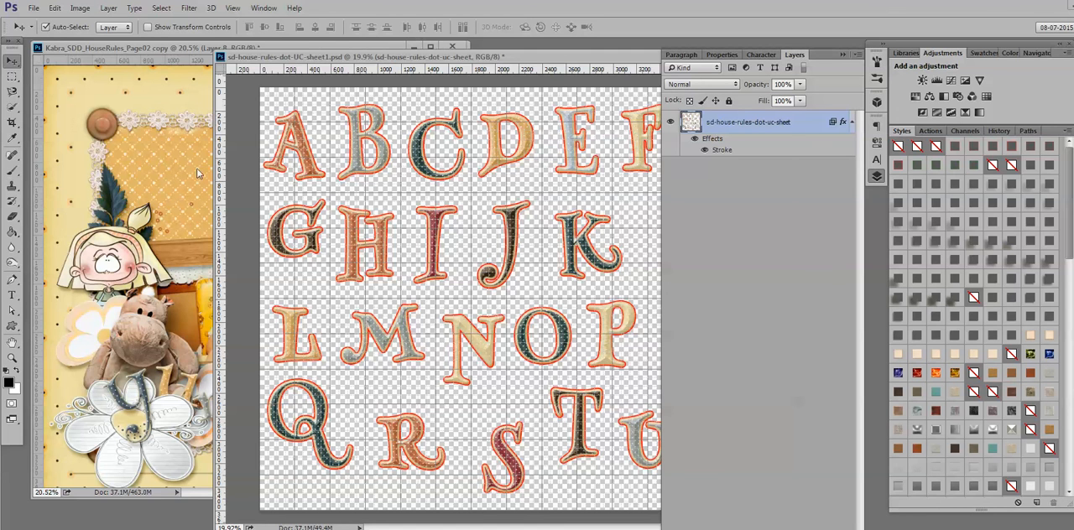
- Rearrange the document windows so that the whole scrapbook page is in front of the alphabet sheet
left_click_drag(335, 57, 324, 40)
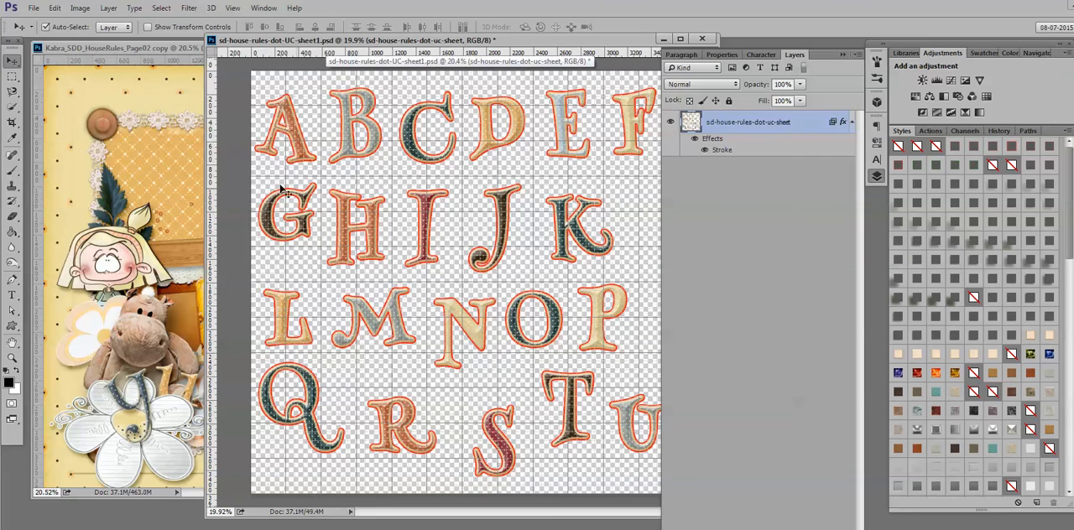
left_click_drag(181, 50, 304, 52)
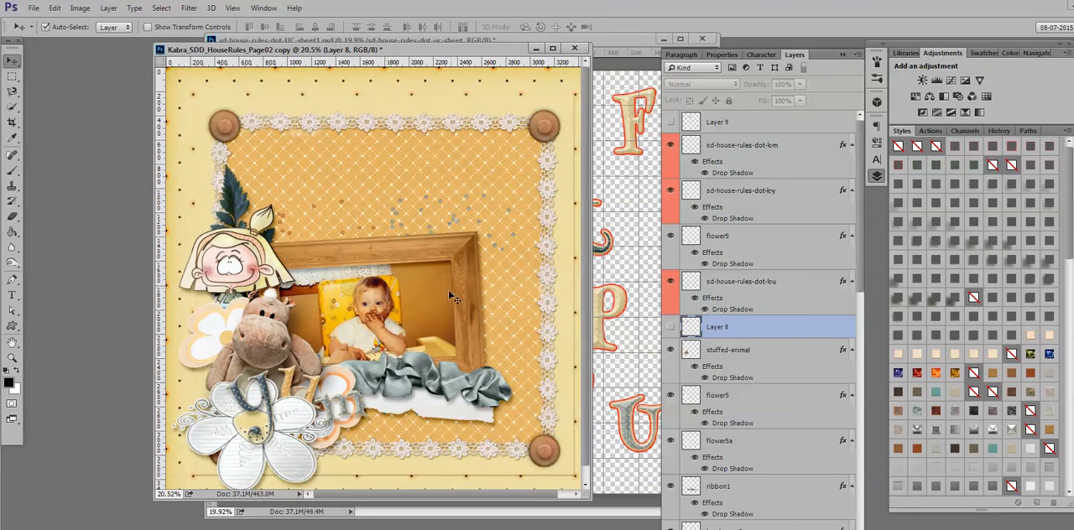